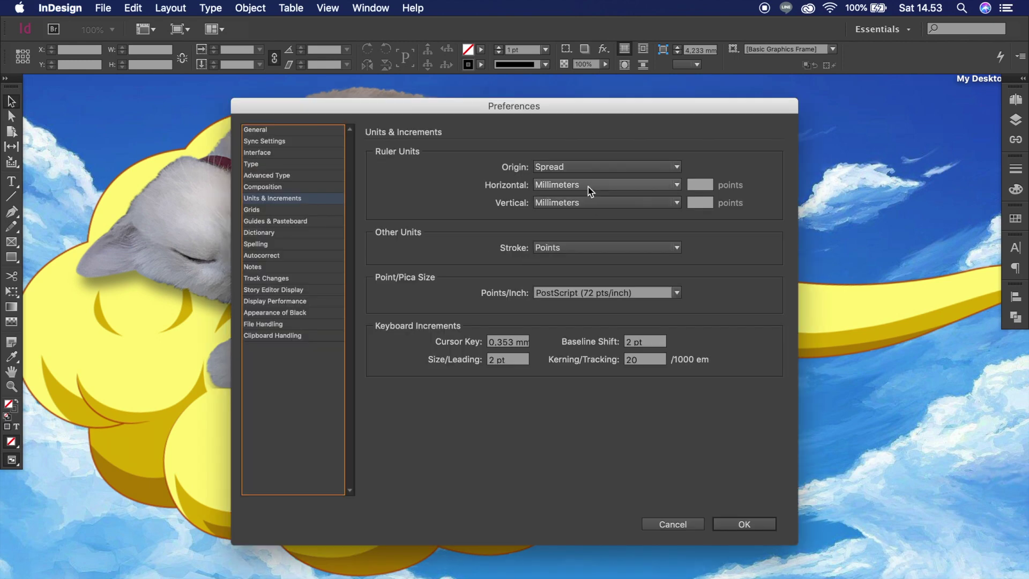
Set the horizontal and vertical ruler units to Millimeters in the Units & Increments preferences and apply them
left_click(587, 186)
left_click(587, 261)
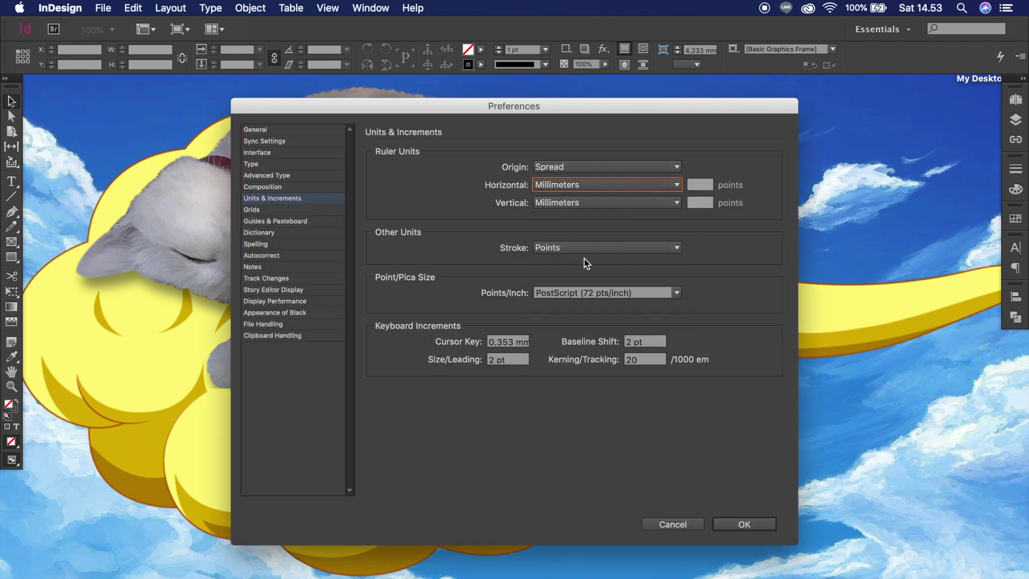
left_click(583, 205)
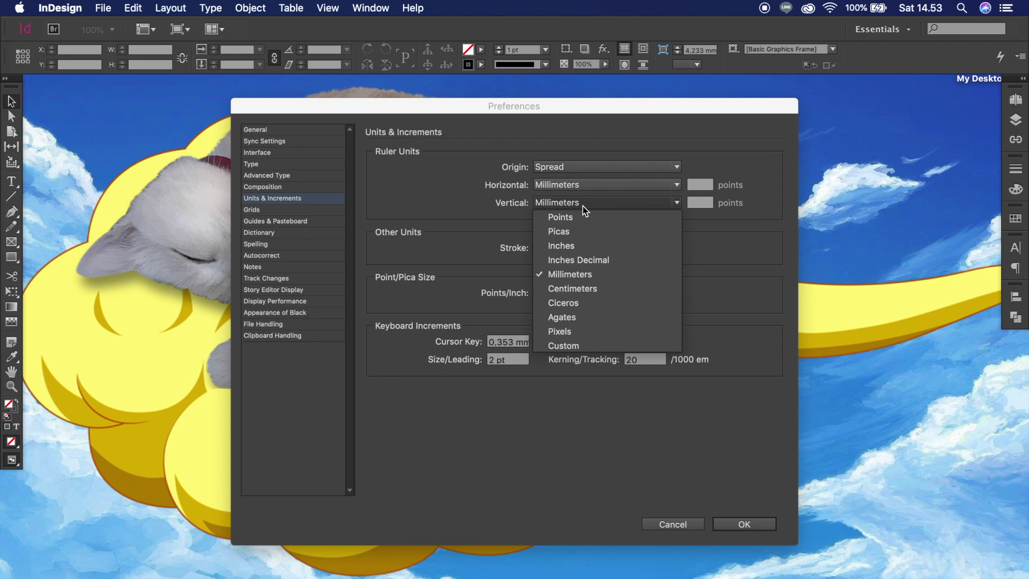
left_click(584, 275)
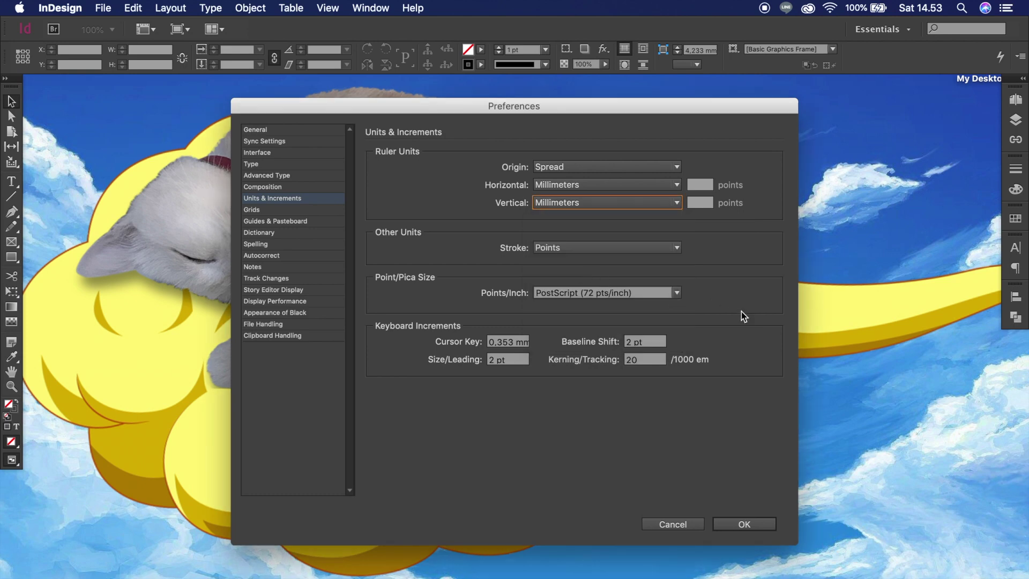
left_click(748, 524)
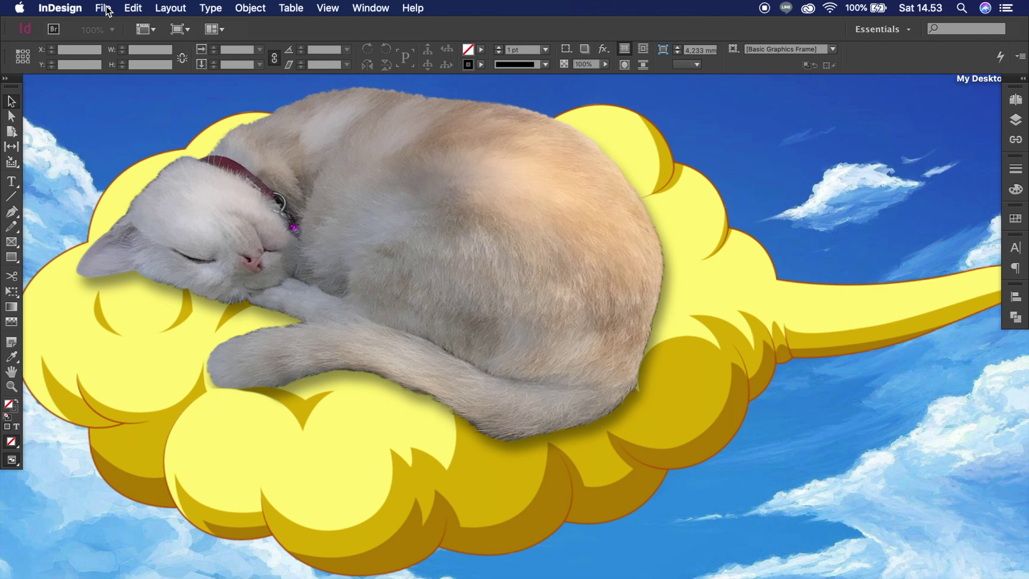
left_click(138, 9)
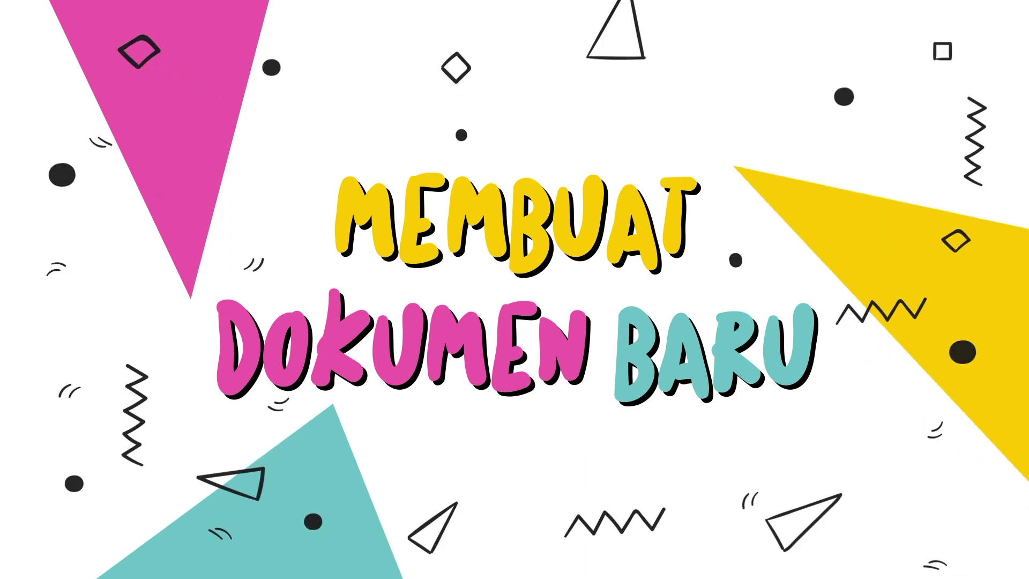
Start setting up a new print document with Facing Pages enabled
left_click(103, 10)
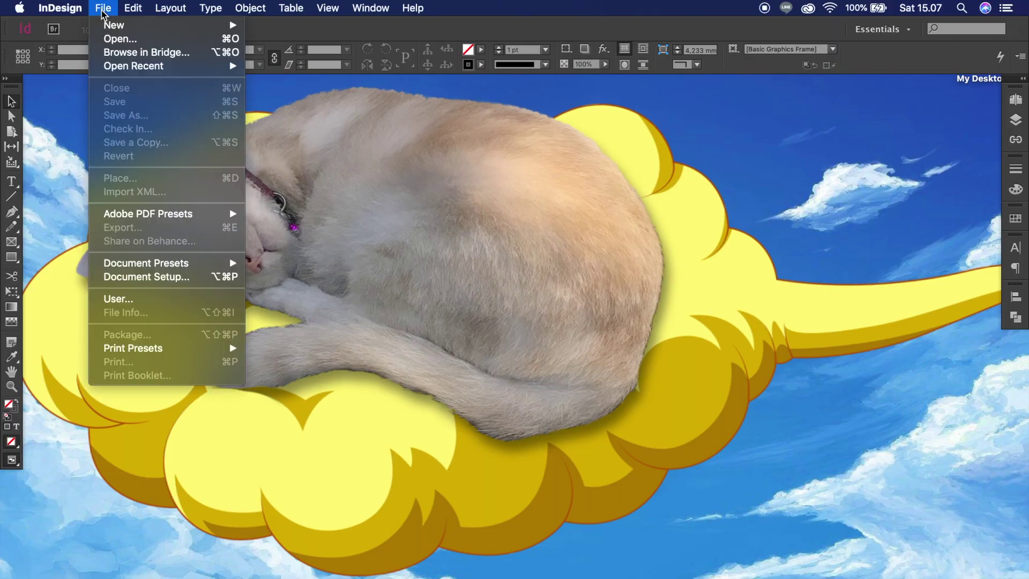
mouse_move(107, 26)
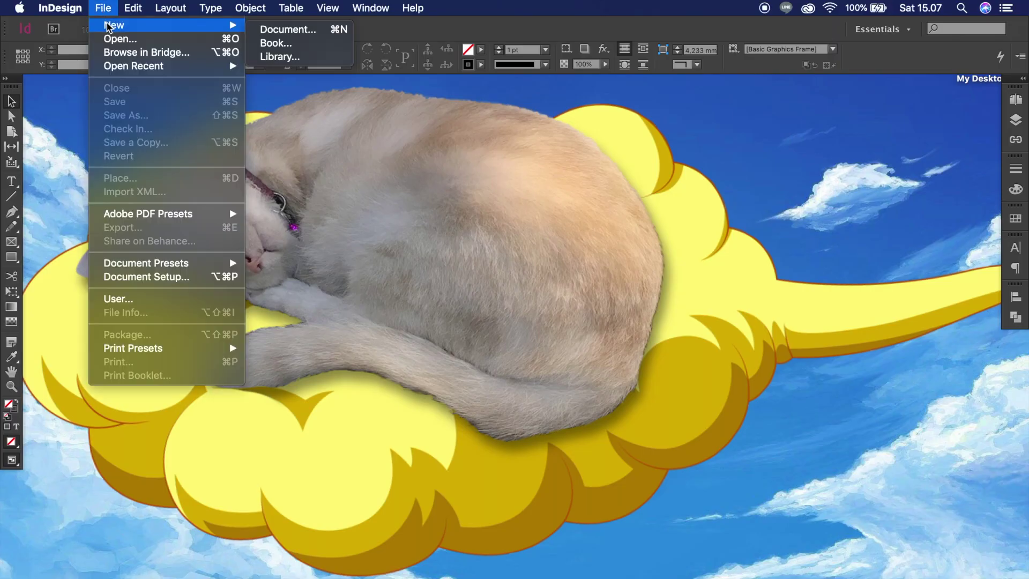
left_click(298, 34)
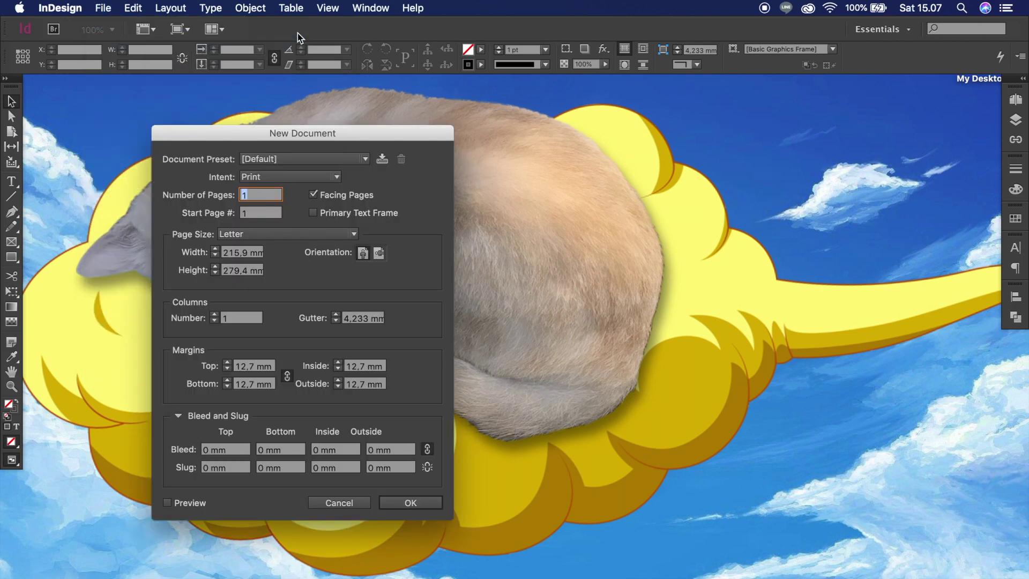
left_click(314, 195)
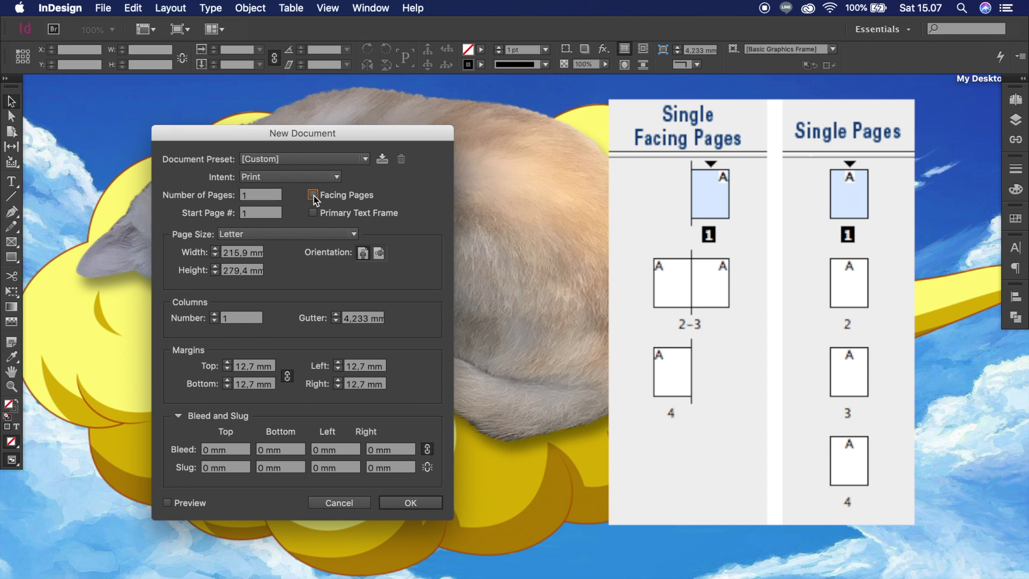
left_click(313, 195)
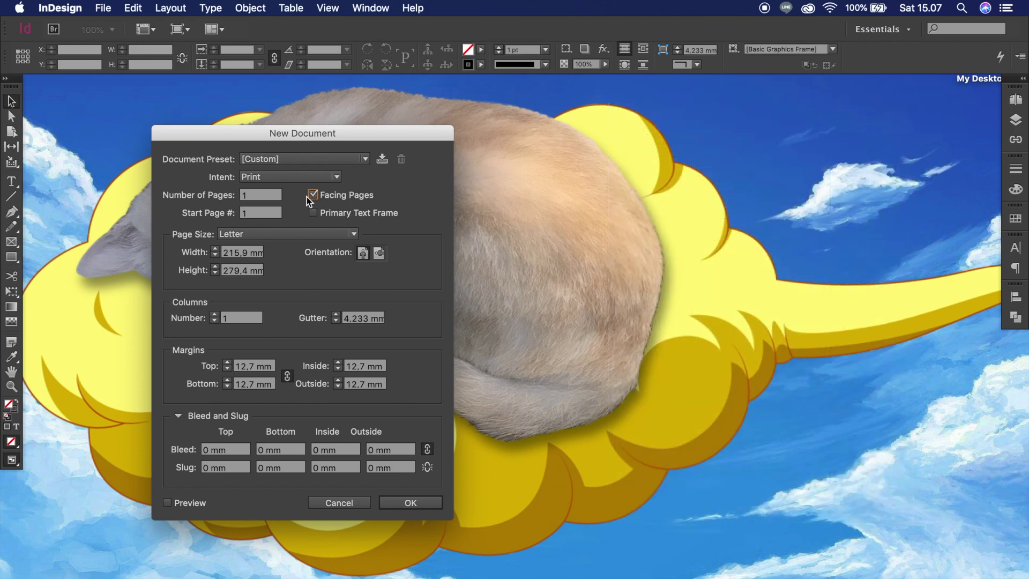
Try 20 as the new document's number of pages and set it back to 1
left_click(252, 195)
type("20")
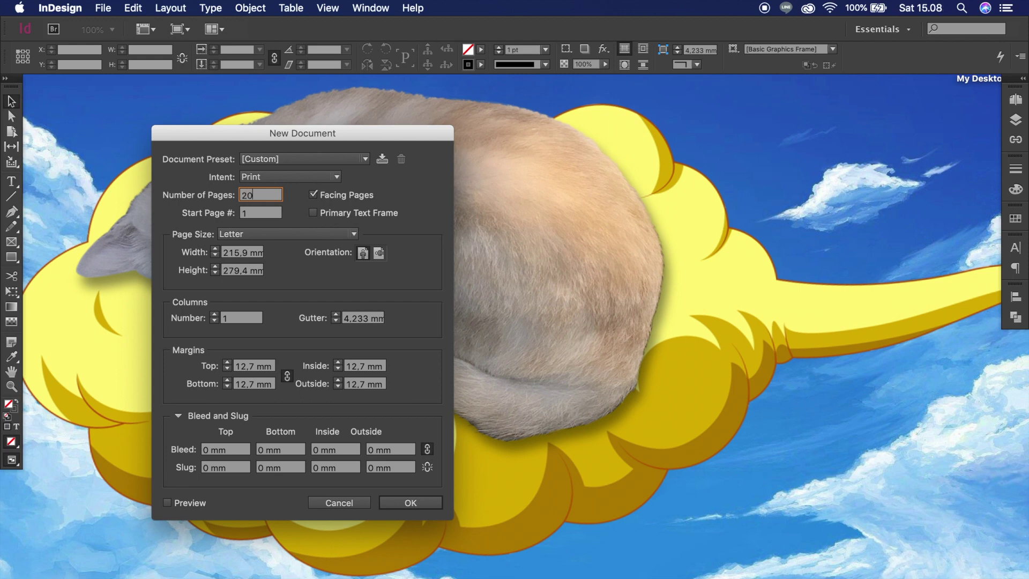
left_click(267, 215)
key("BackSpace")
key("BackSpace")
type("1")
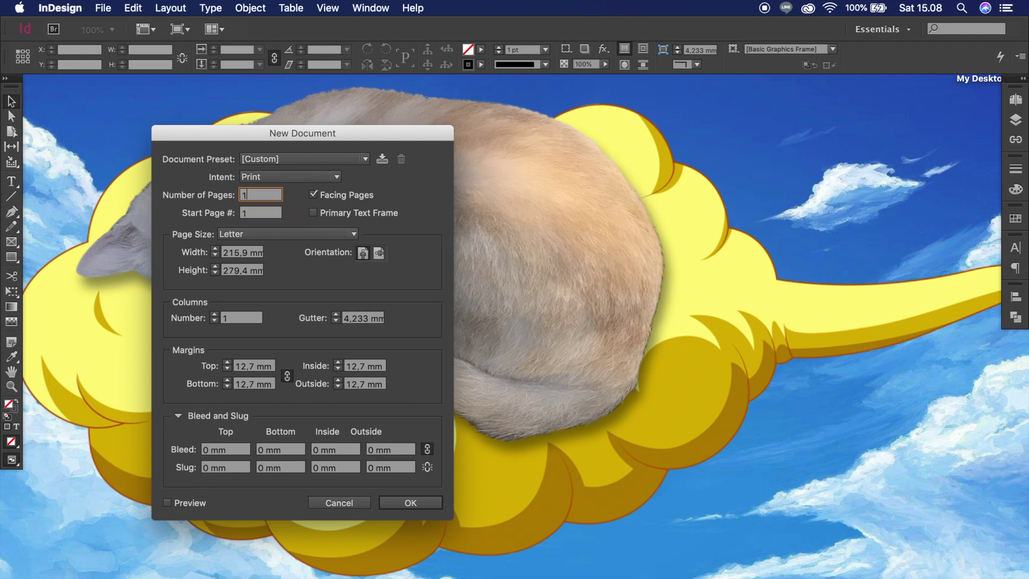
Set the new document's page size to A5 with a single column
left_click(281, 235)
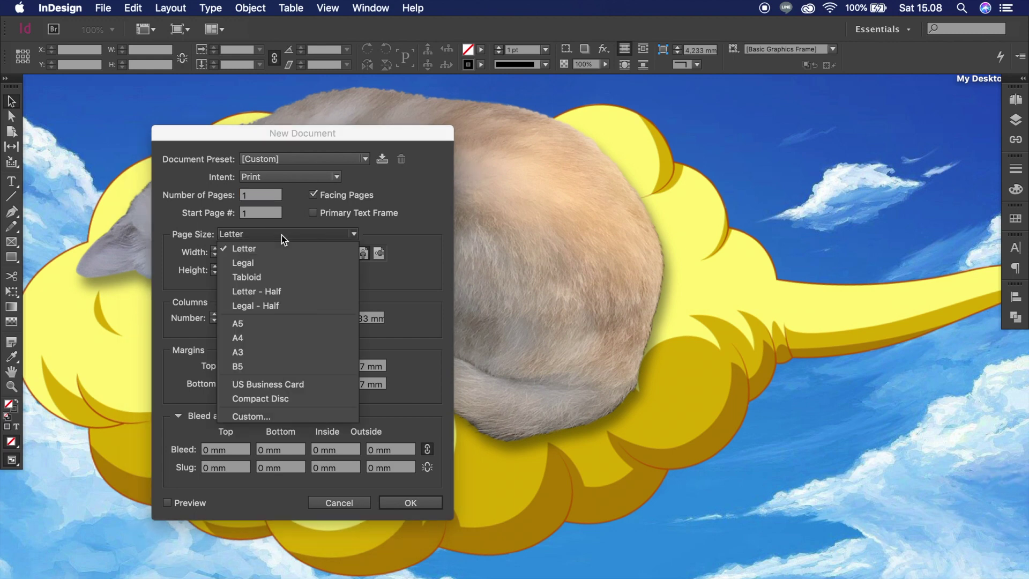
left_click(277, 327)
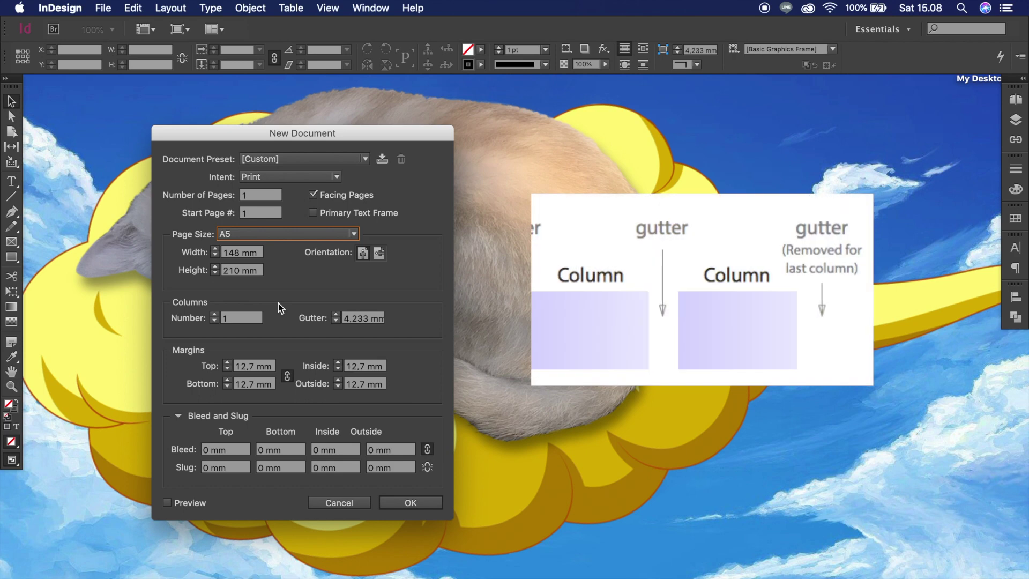
left_click(214, 315)
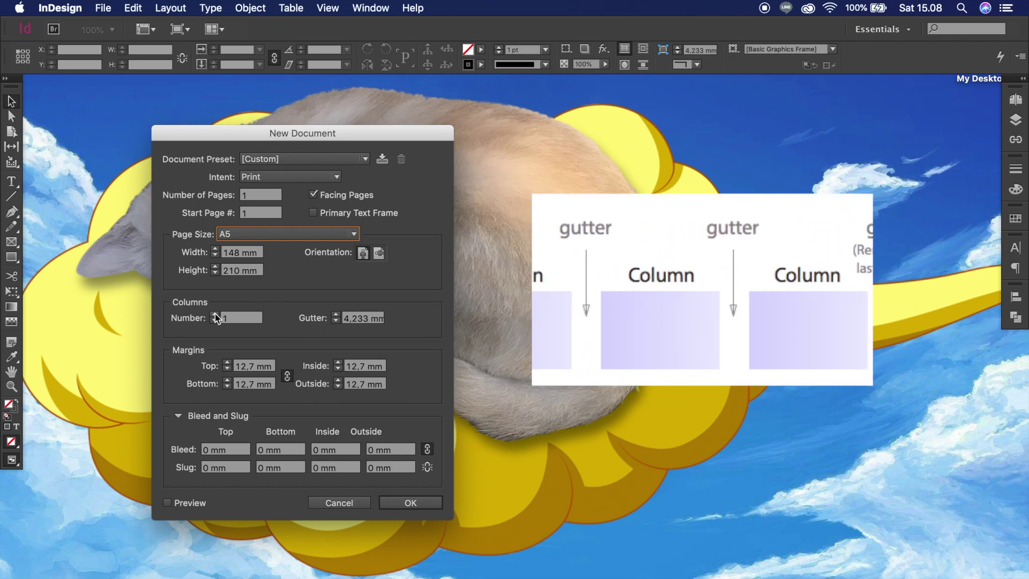
left_click(214, 321)
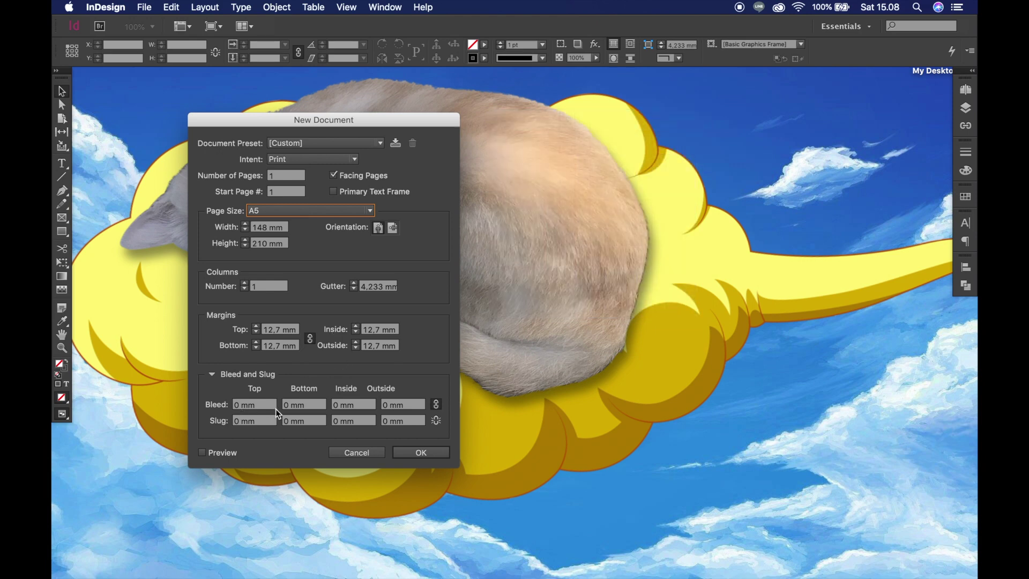
Set the new document's bleed to 3 mm on all sides
double_click(236, 404)
type("3")
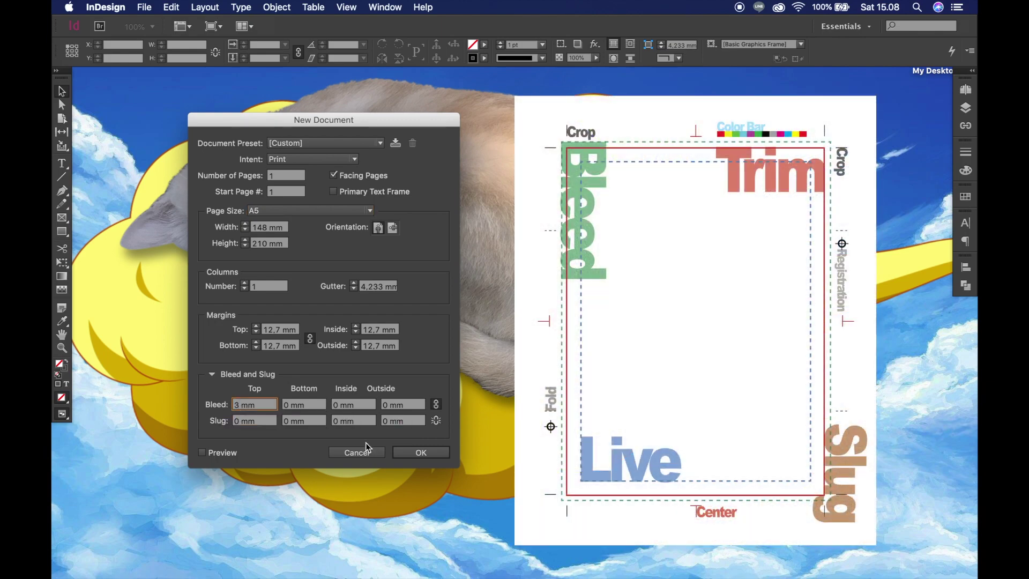
left_click(437, 405)
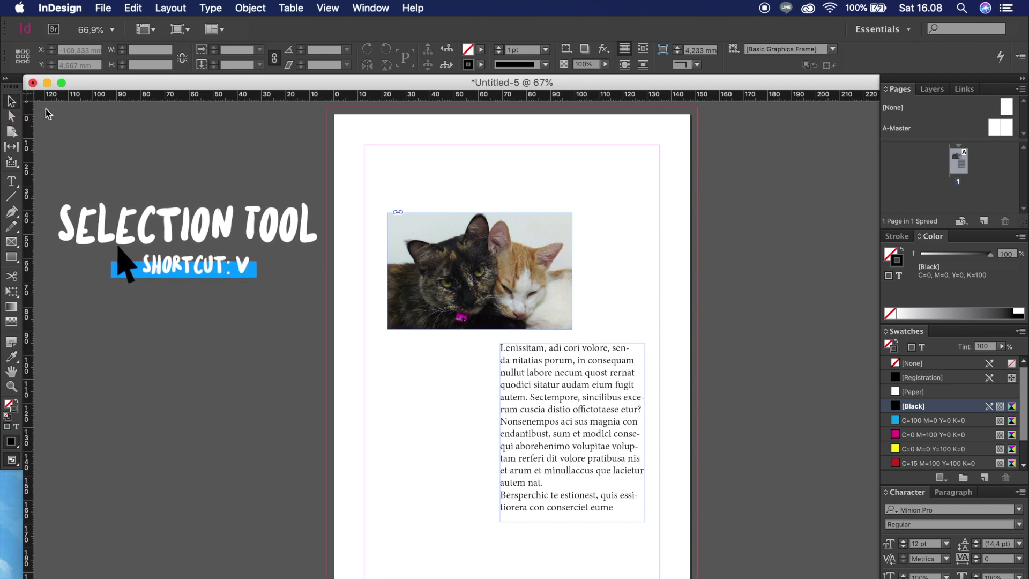
Move the cat photo to about X 24, Y 38 mm and pull its lower frame corners inward to about X 34.7 and 94.7 mm
left_click(436, 261)
left_click_drag(436, 298, 483, 304)
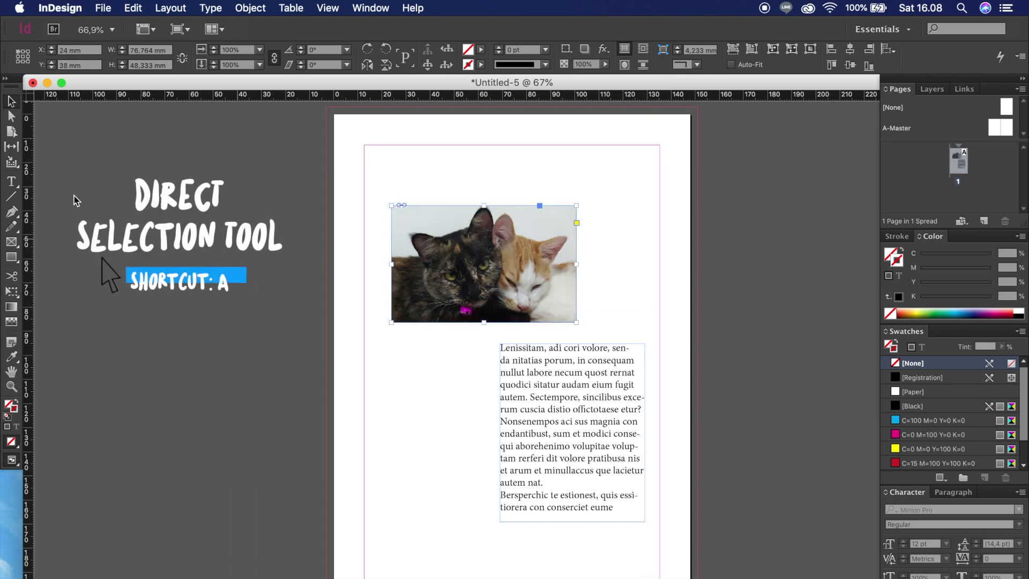
left_click(12, 116)
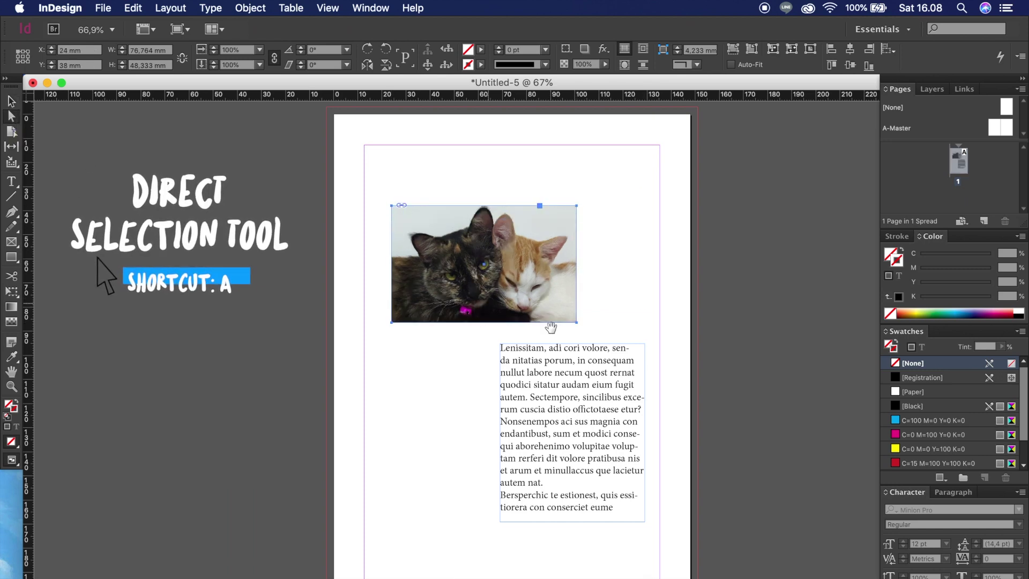
left_click(577, 323)
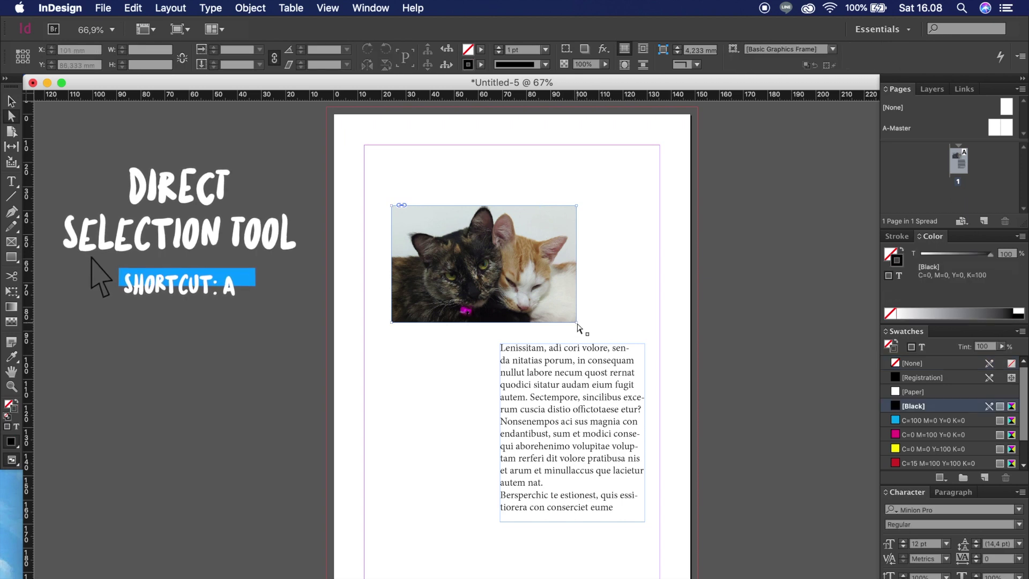
left_click_drag(577, 323, 563, 324)
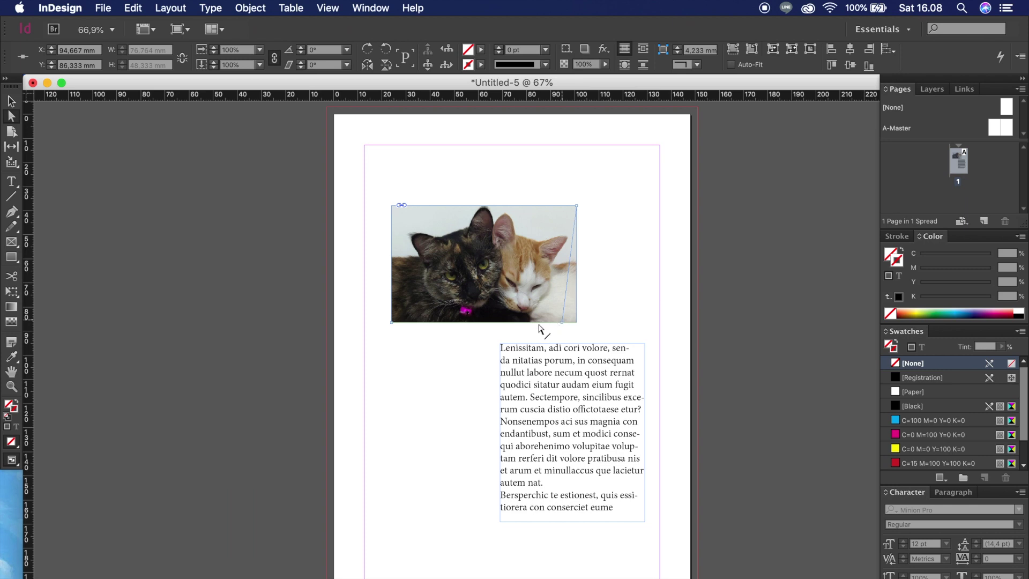
left_click(392, 323)
left_click_drag(398, 324, 417, 323)
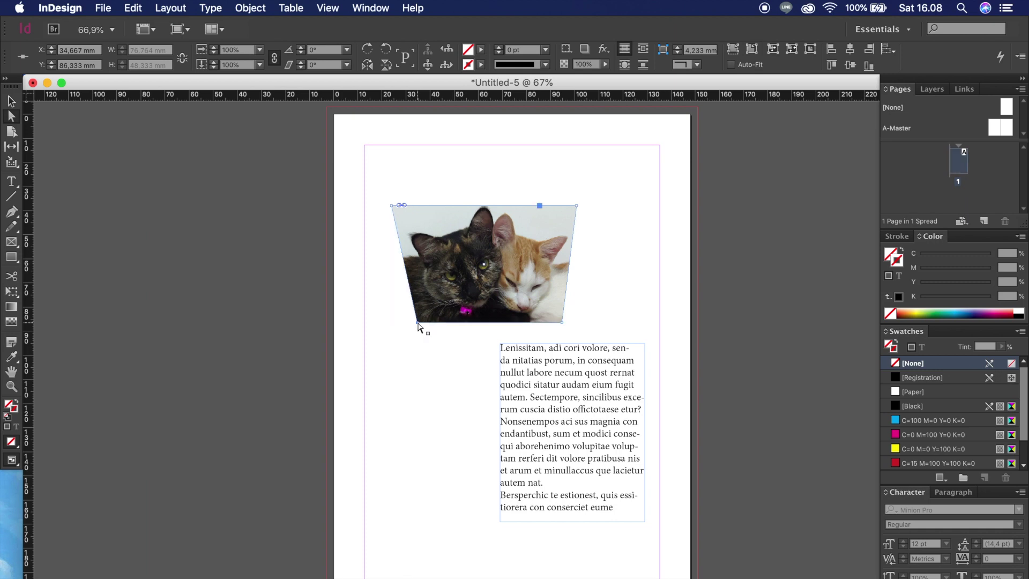
Reshape the placeholder text frame by moving only its lower-right corner point to about X 119 mm, Y 179 mm
left_click(645, 523)
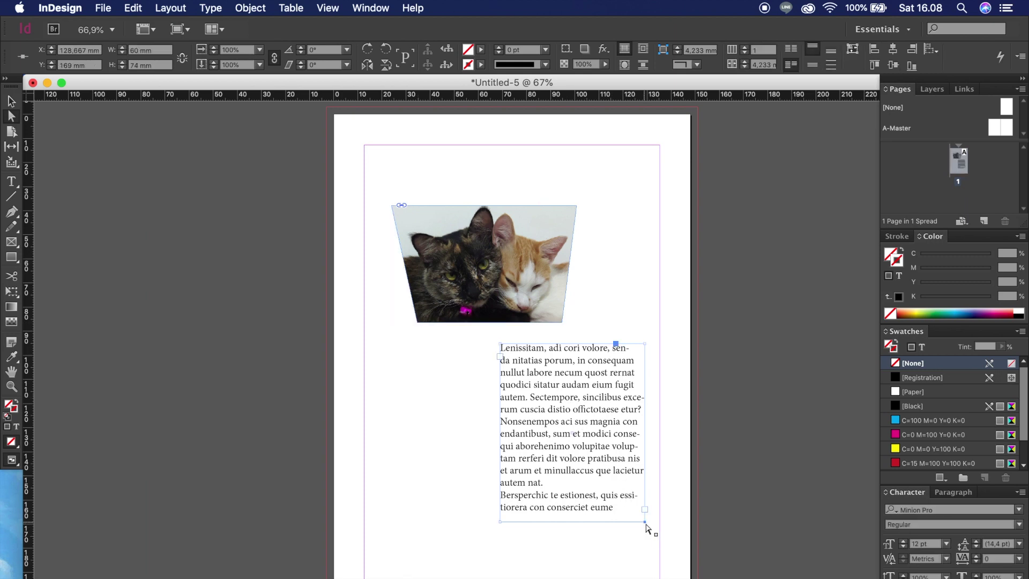
left_click_drag(640, 523, 607, 522)
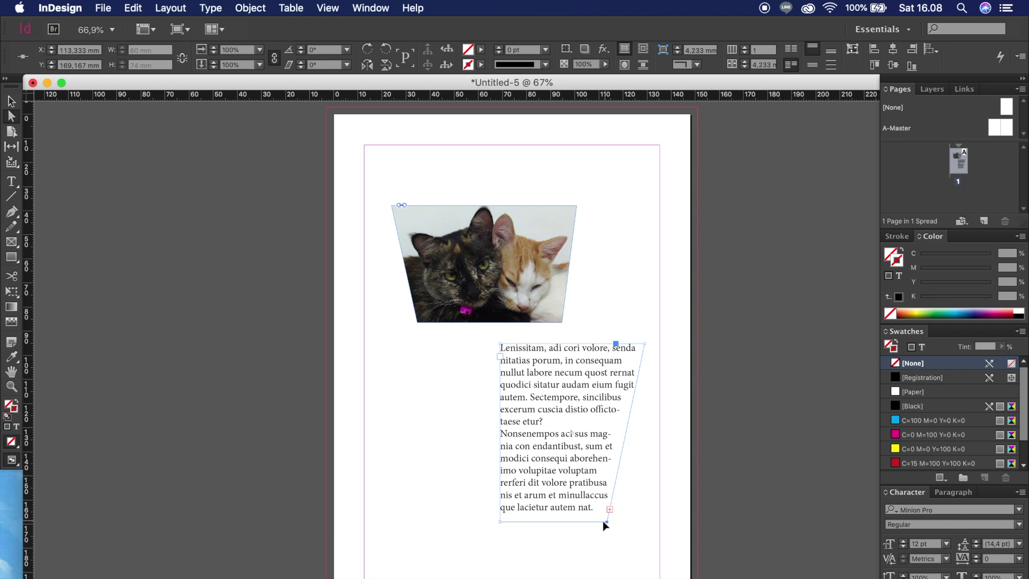
left_click_drag(607, 522, 621, 546)
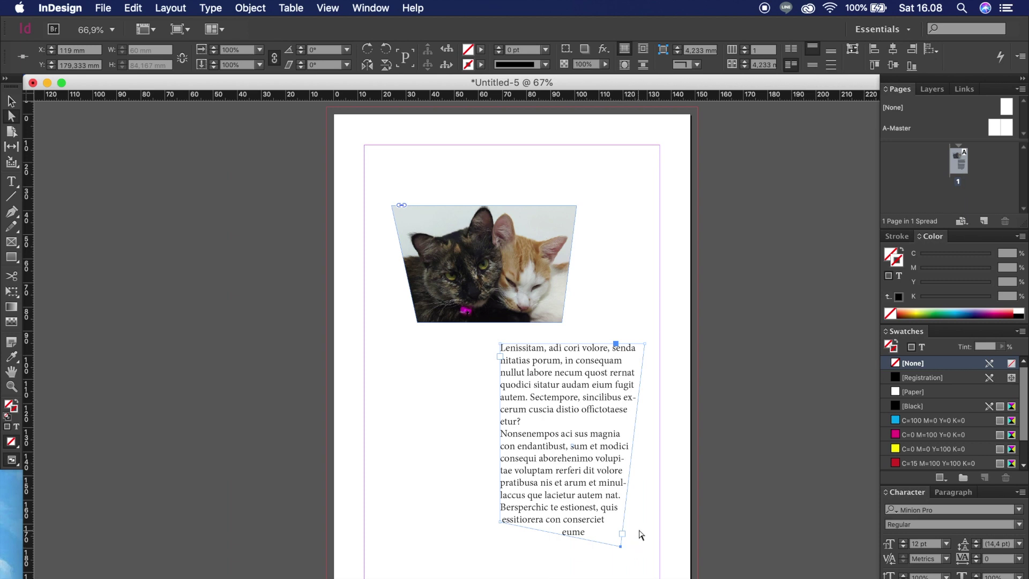
left_click(641, 533)
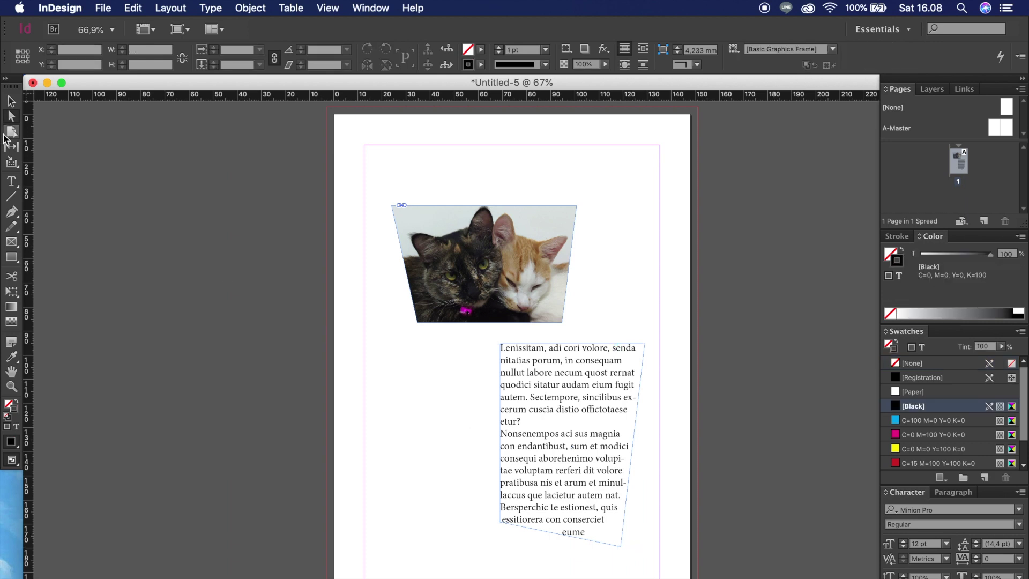
Create a text frame about 29 by 29 mm beside the placeholder text, at the left margin, containing "miau meow meow meow meowmeooongggggggggg"
left_click(12, 180)
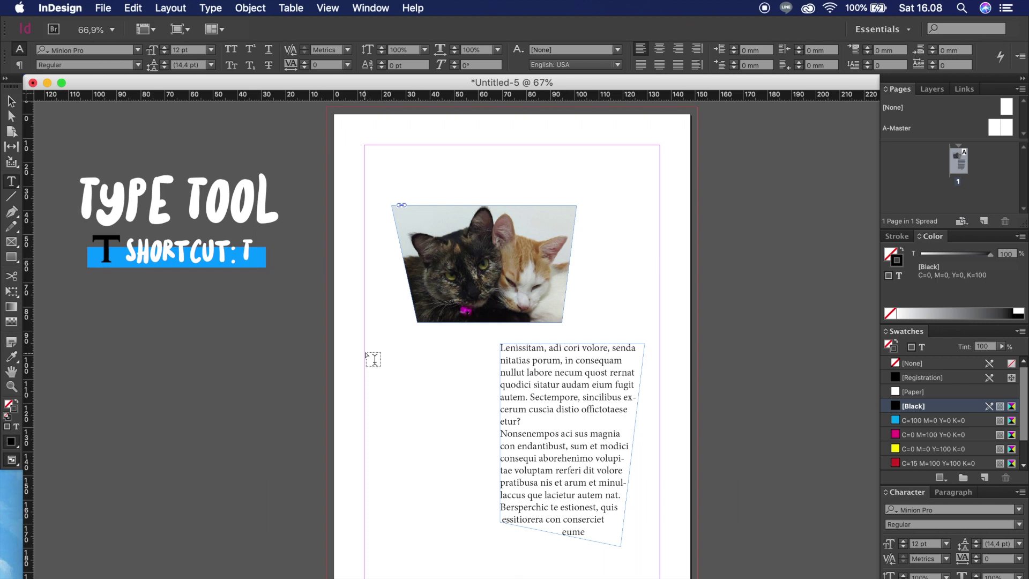
left_click_drag(365, 352, 435, 420)
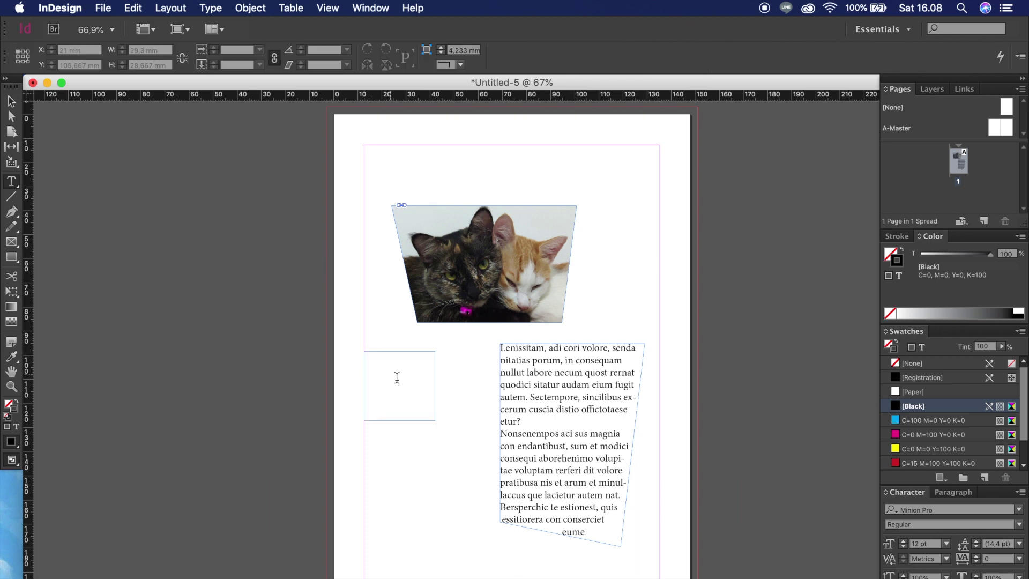
left_click(383, 362)
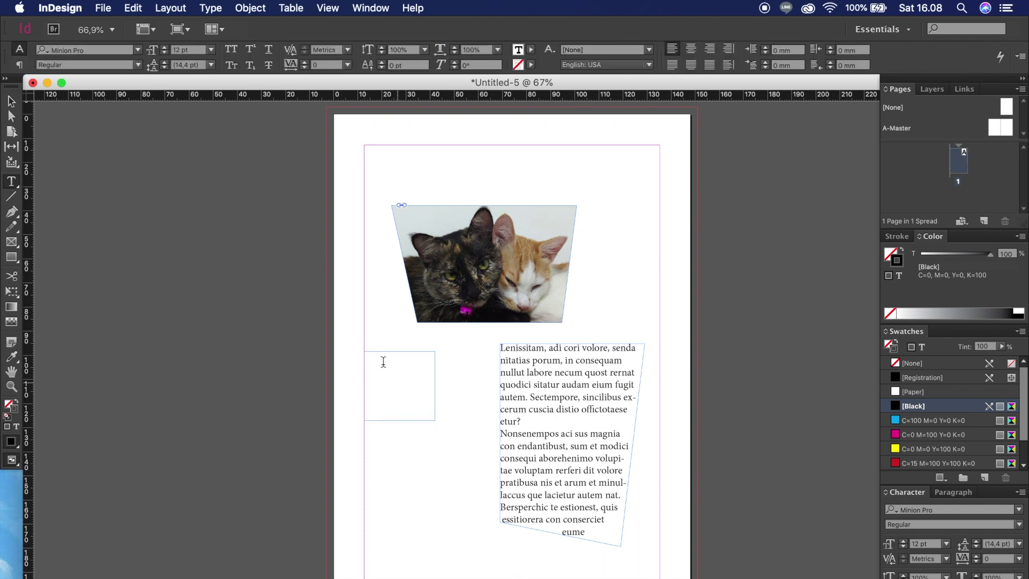
type("m")
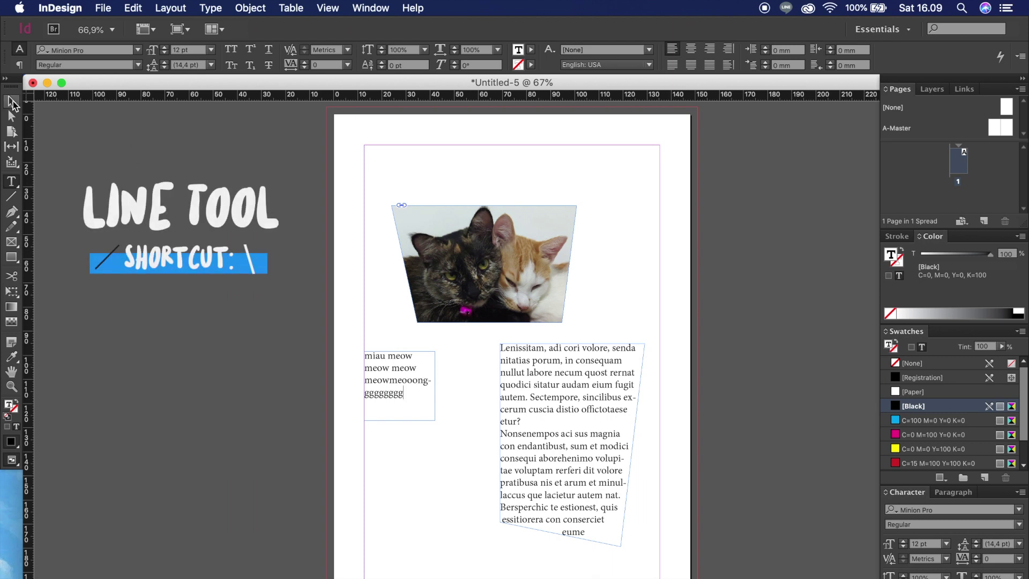
Draw a line about 97 mm long above the cat photo and two lines about 97 and 84 mm long below the text
left_click(10, 199)
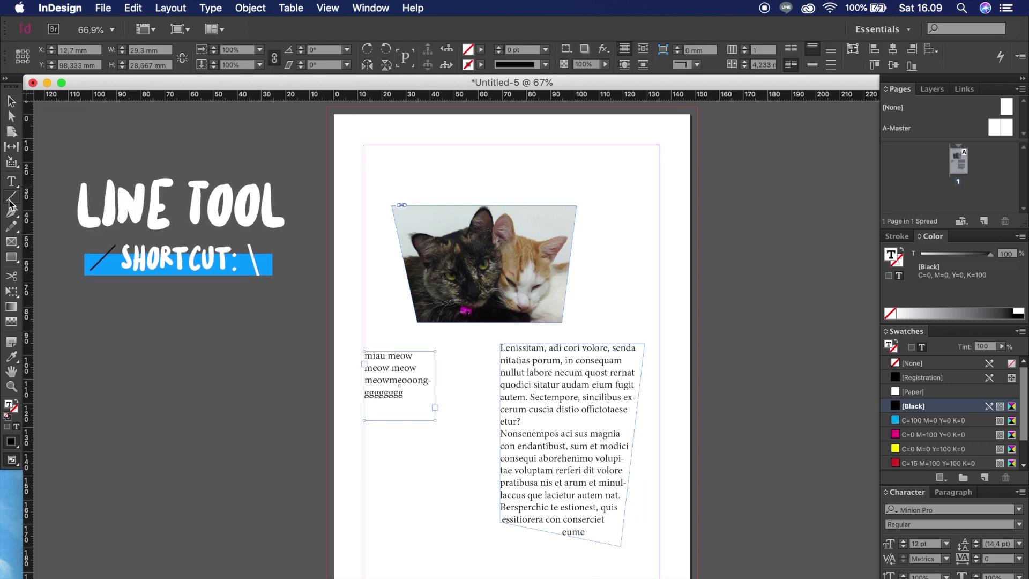
left_click_drag(385, 173, 620, 181)
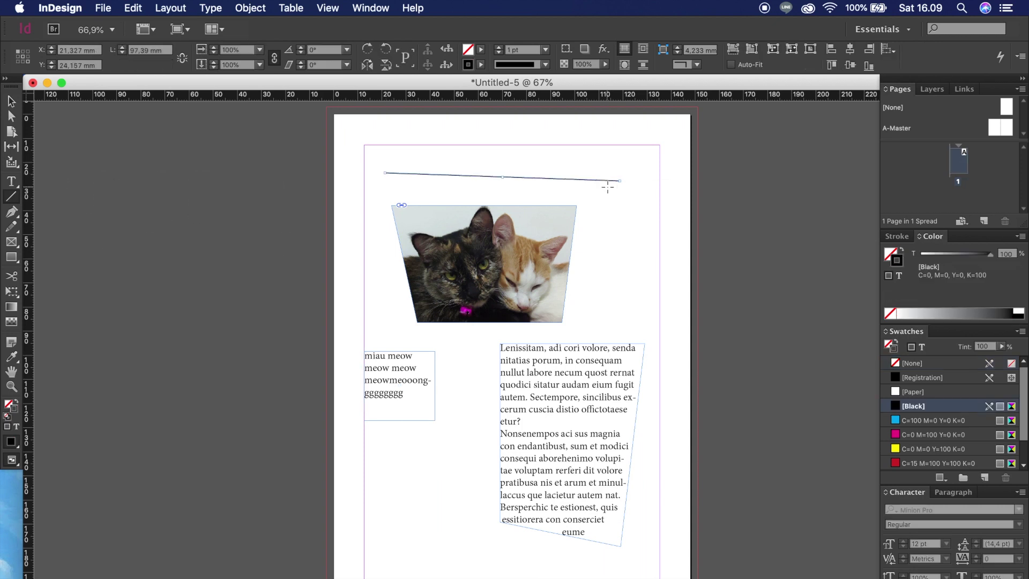
left_click_drag(380, 572, 613, 571)
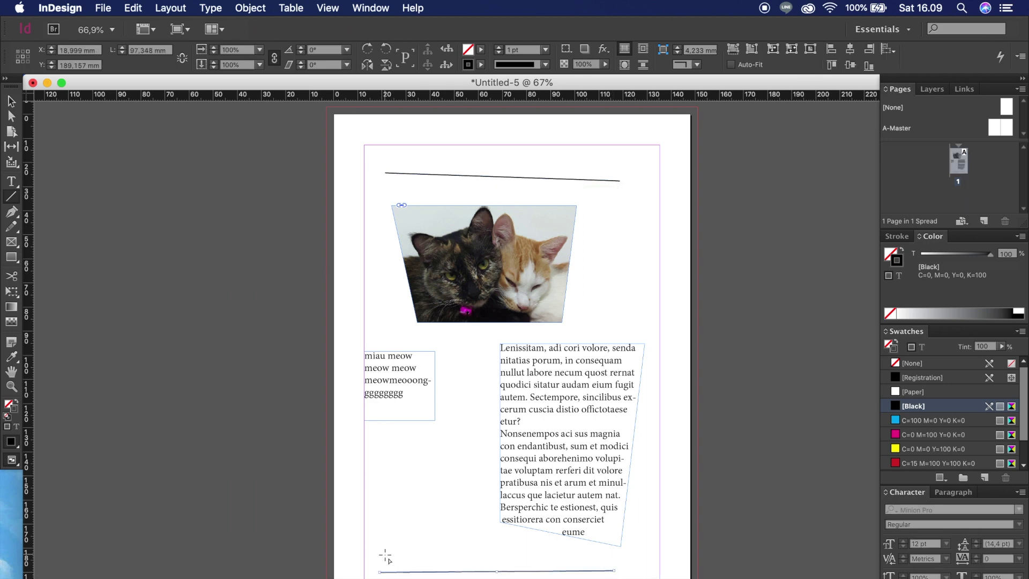
left_click_drag(385, 559, 589, 557)
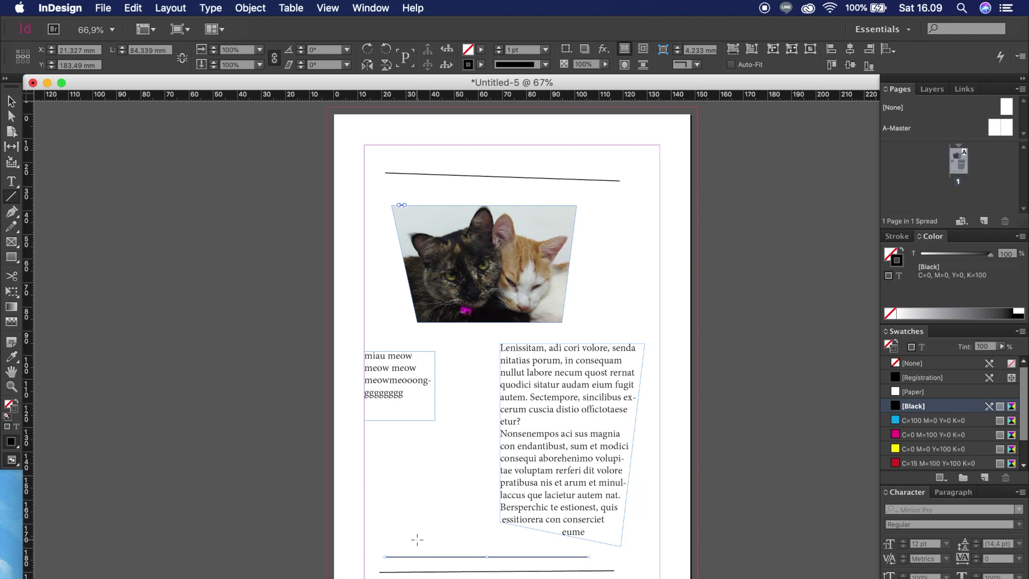
Draw an open Pen tool path about 85 mm wide above the top line, with zigzag peaks on both sides of two rounded arches
left_click(12, 211)
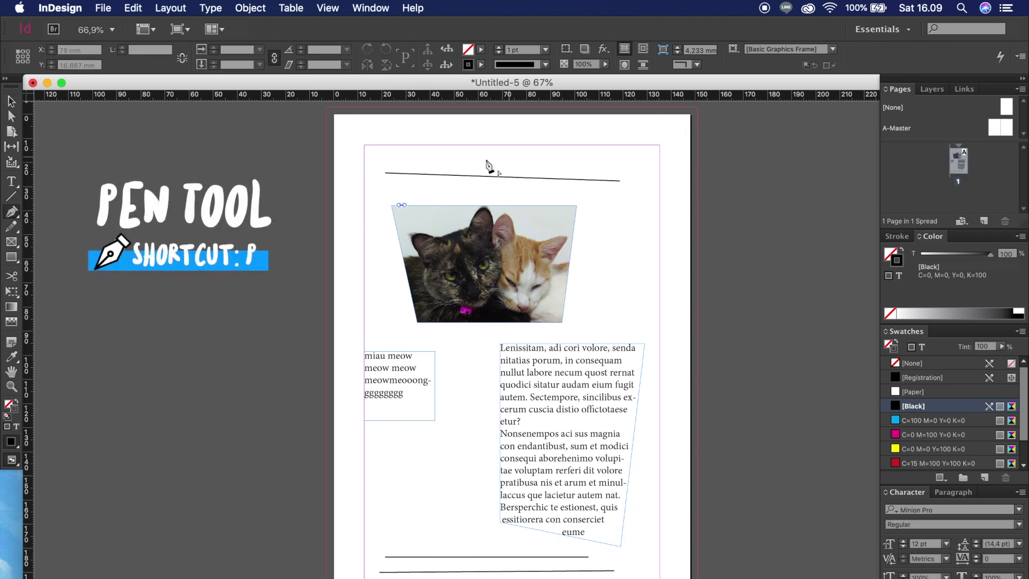
left_click(409, 159)
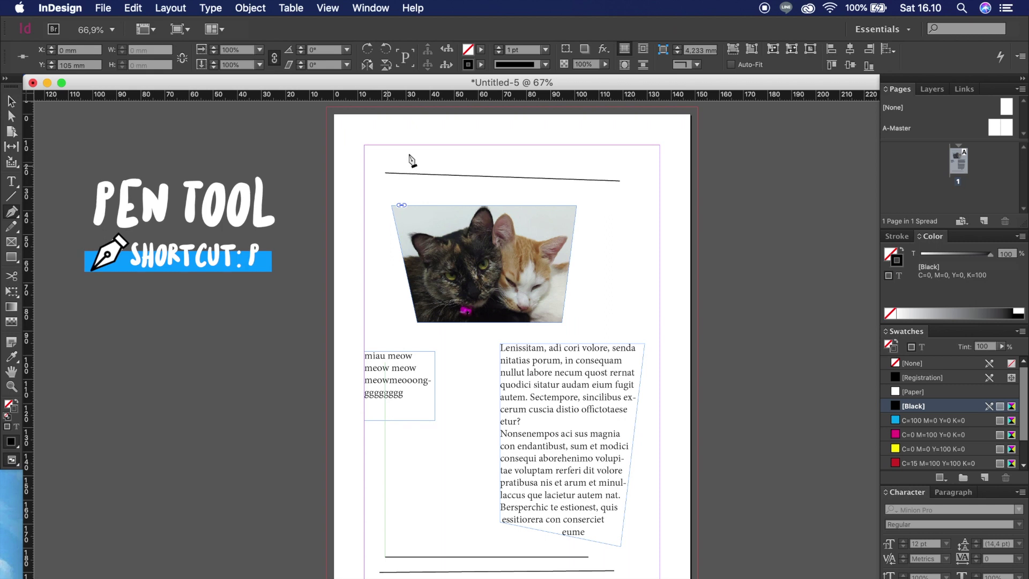
left_click(404, 154)
left_click(416, 165)
left_click(430, 152)
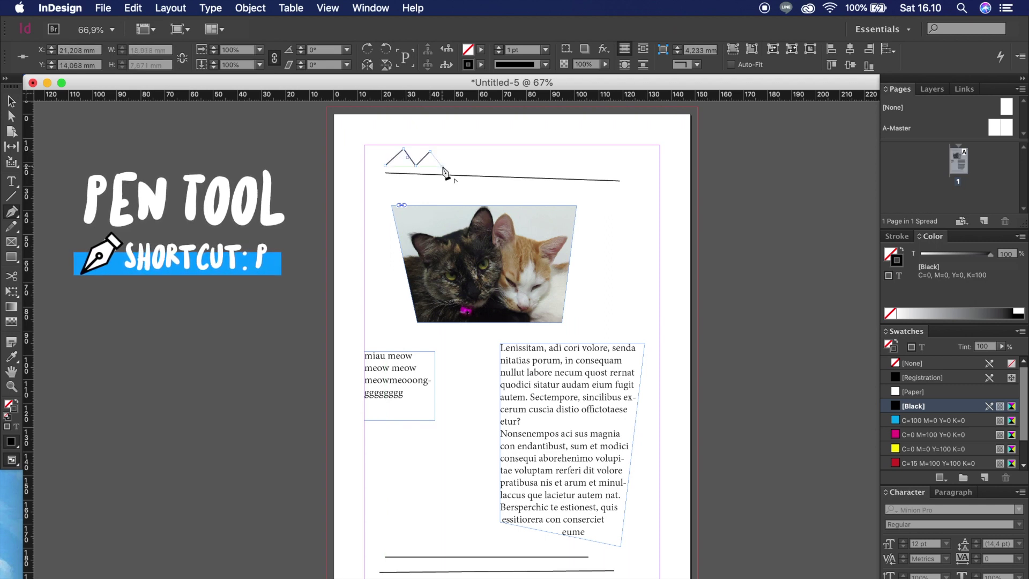
left_click_drag(466, 153, 487, 159)
left_click(487, 167)
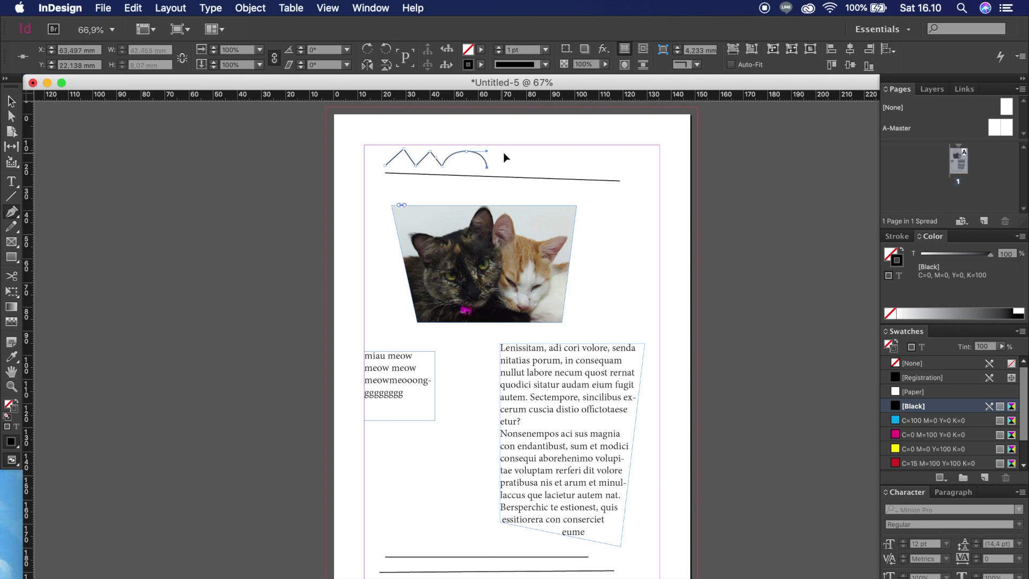
left_click(521, 171)
left_click(542, 156)
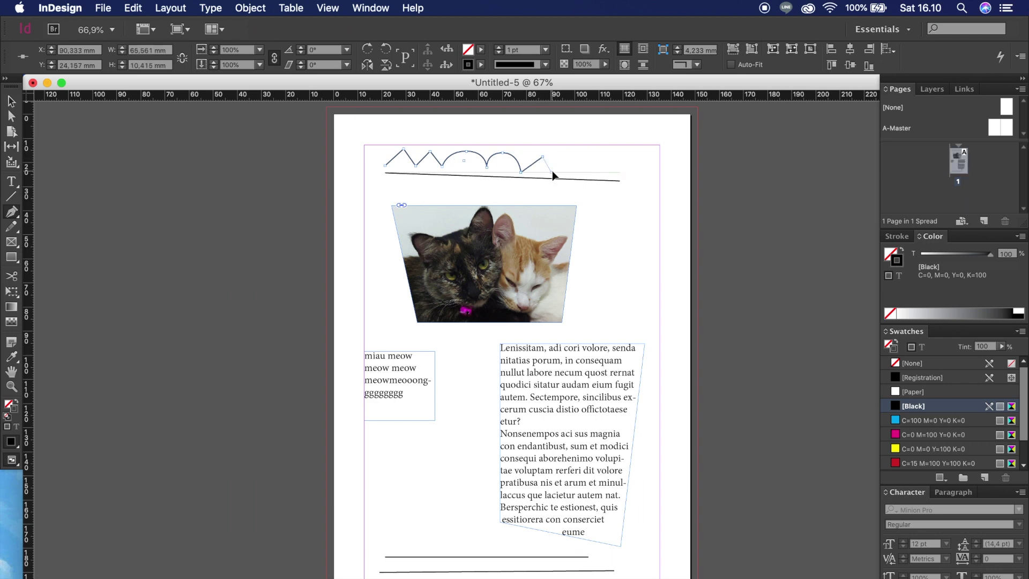
left_click(571, 158)
left_click(588, 172)
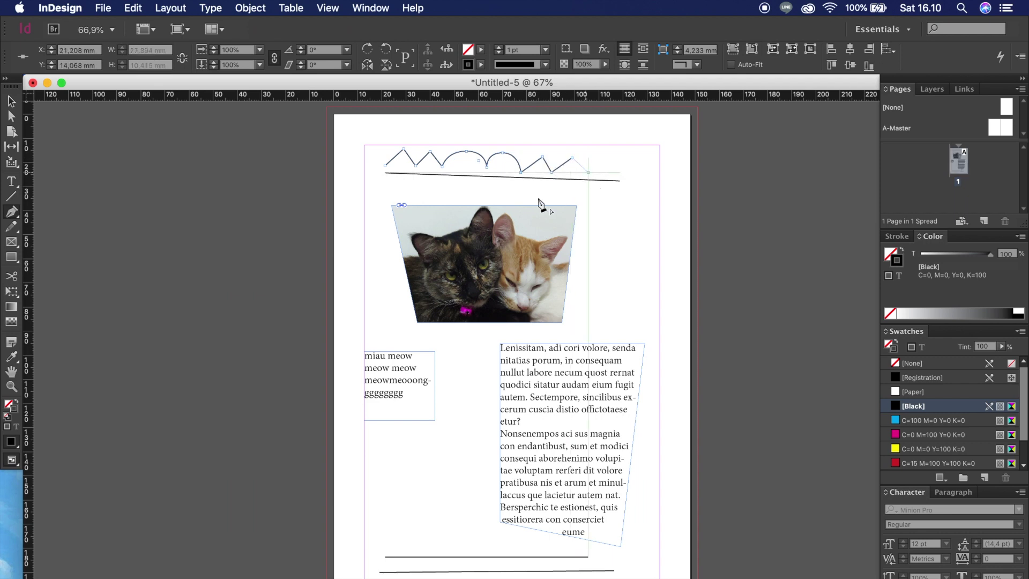
Draw a rectangle about 25 by 24 mm, an ellipse about 16 by 33 mm and a circle about 21 mm across below the meow text
left_click(11, 257)
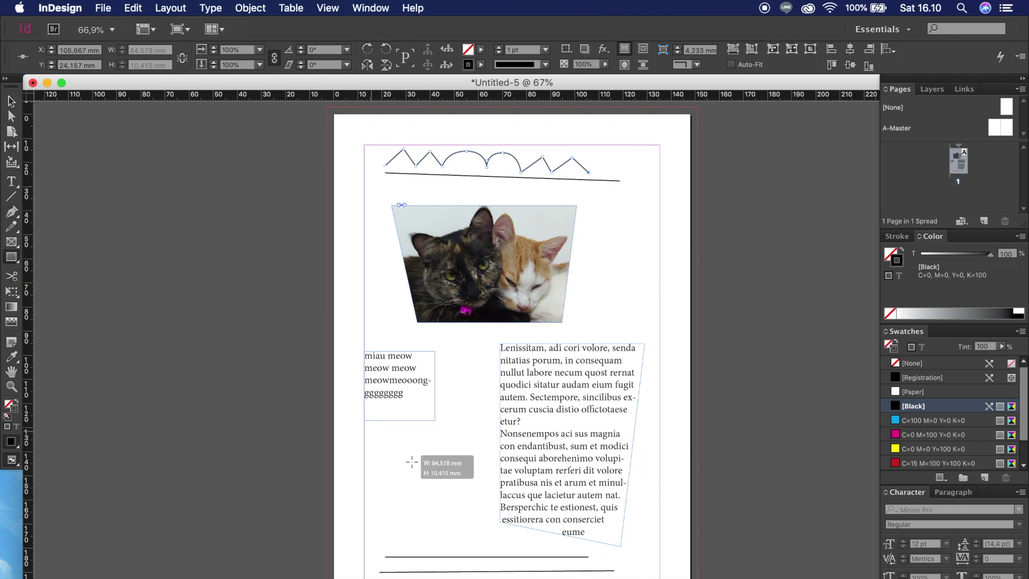
left_click_drag(371, 430, 433, 488)
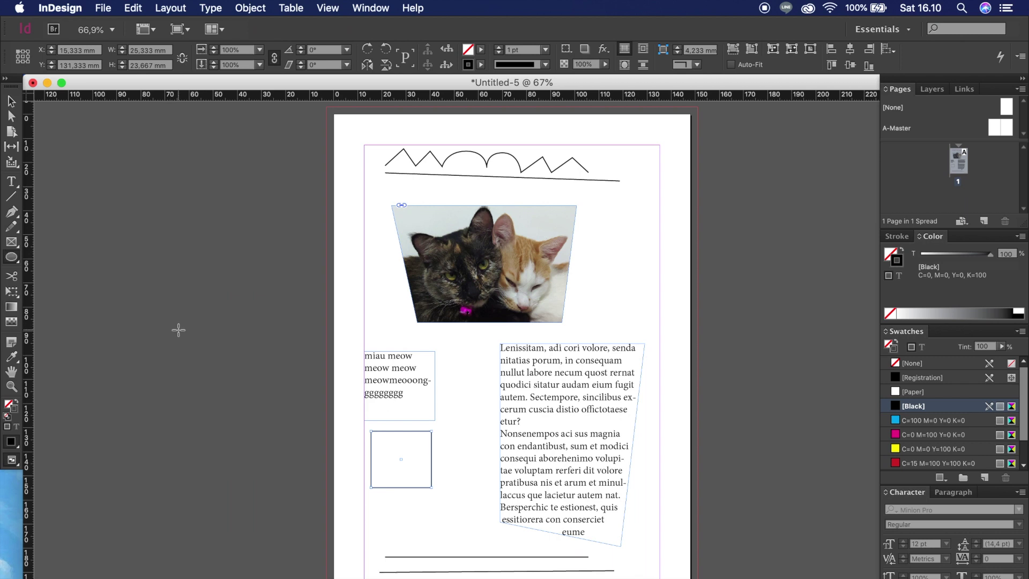
mouse_move(451, 432)
left_mouse_down()
mouse_move(461, 427)
mouse_move(486, 492)
mouse_move(461, 492)
left_mouse_up()
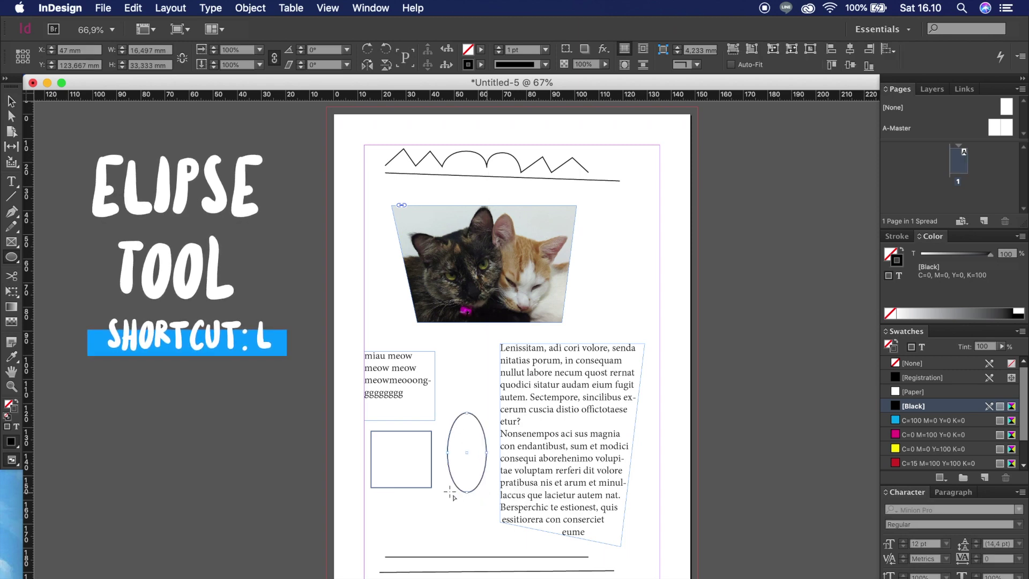
left_click_drag(401, 505, 456, 554)
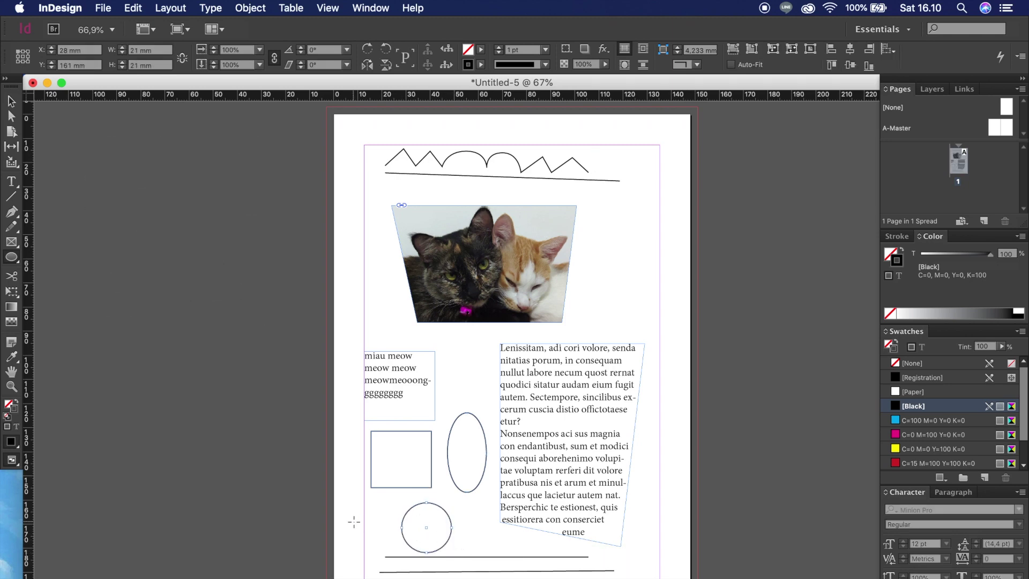
key("v")
left_click(143, 291)
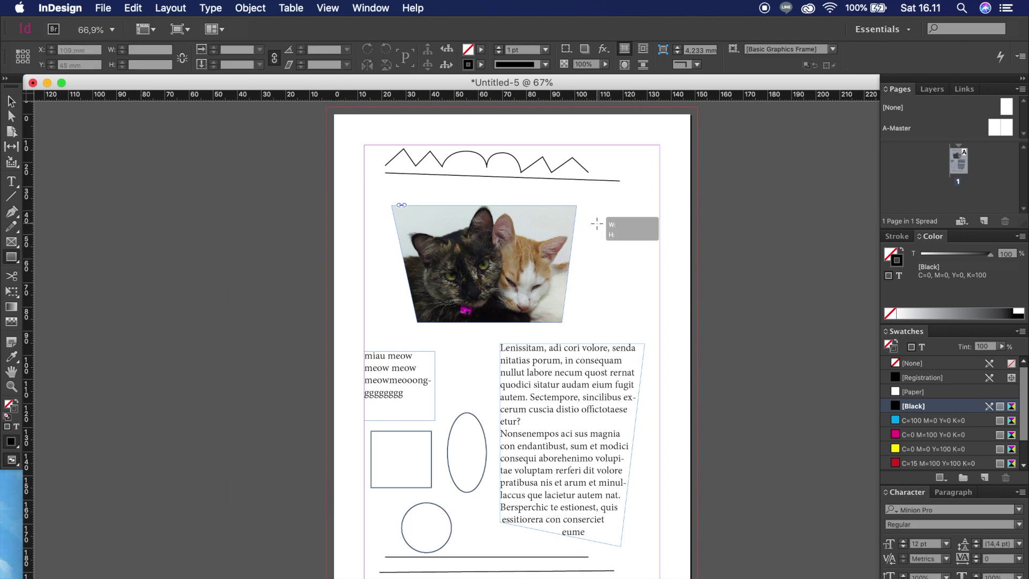
Create a rectangle with an exact width and height of 30 mm to the right of the cat photo
left_click(626, 240)
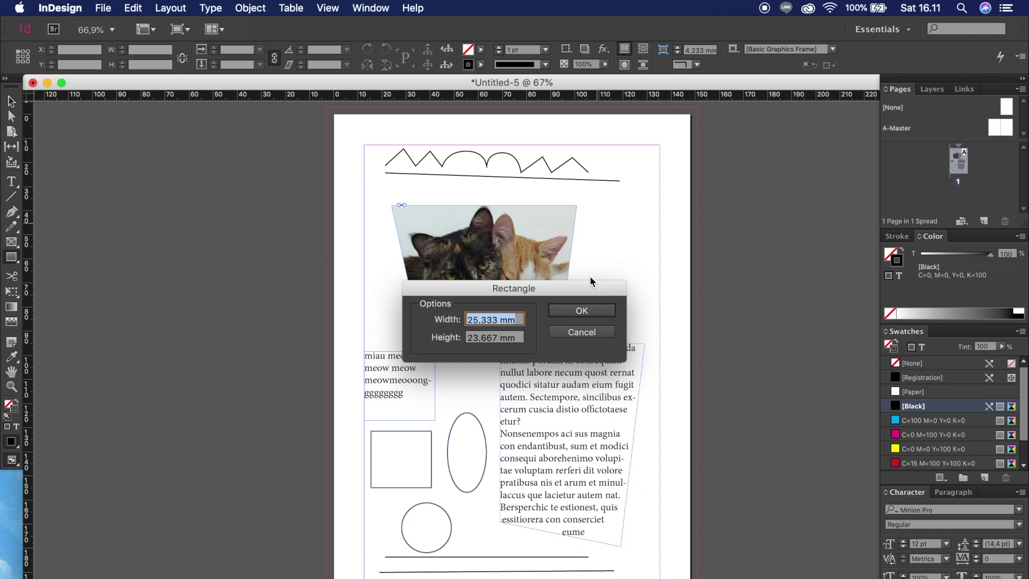
type("30")
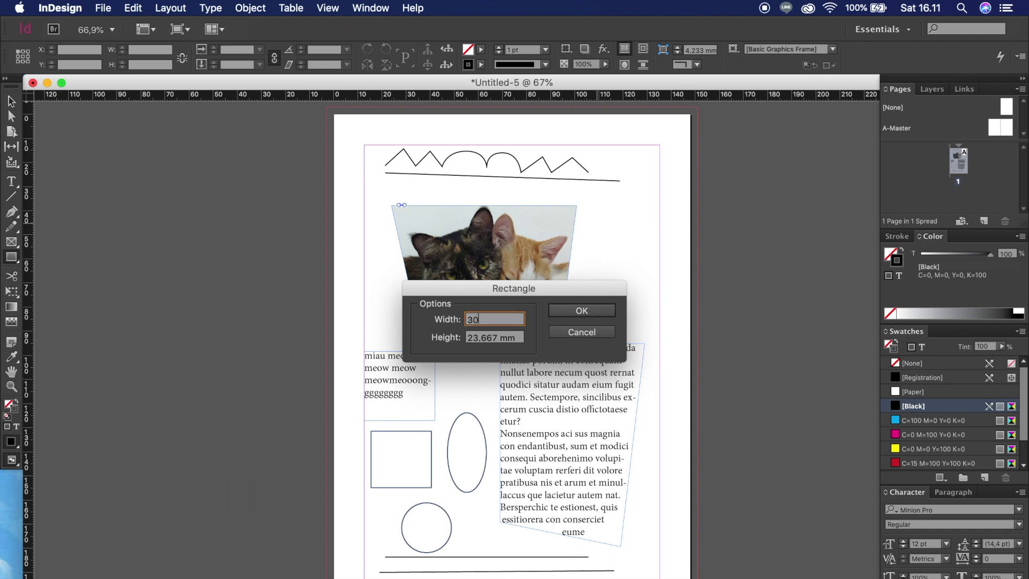
key("Tab")
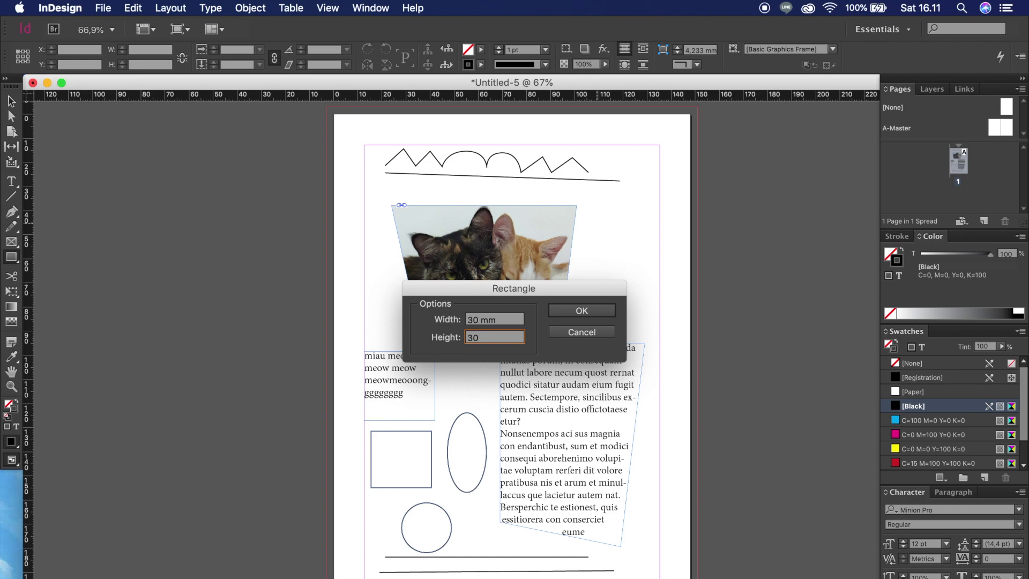
key("Return")
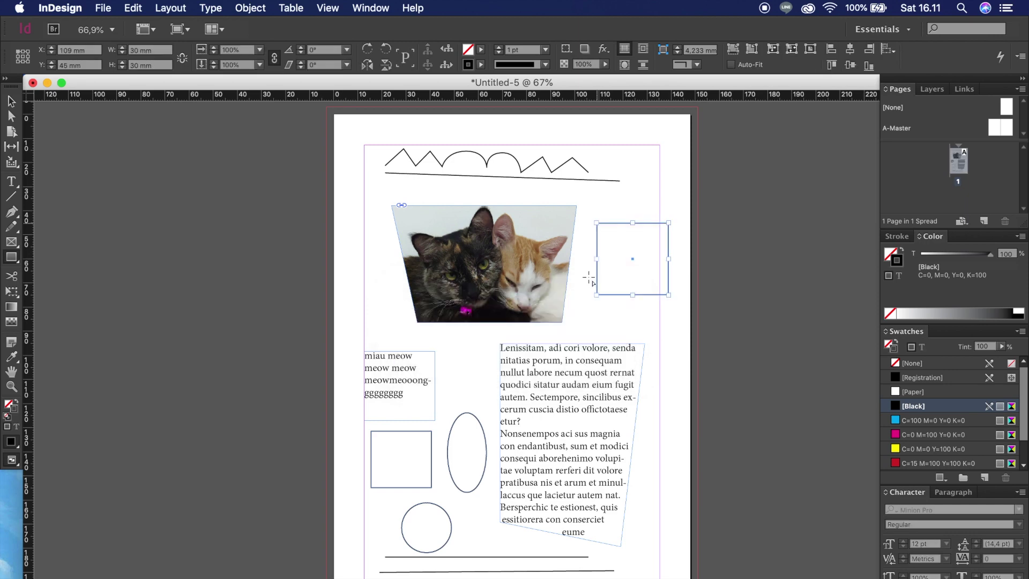